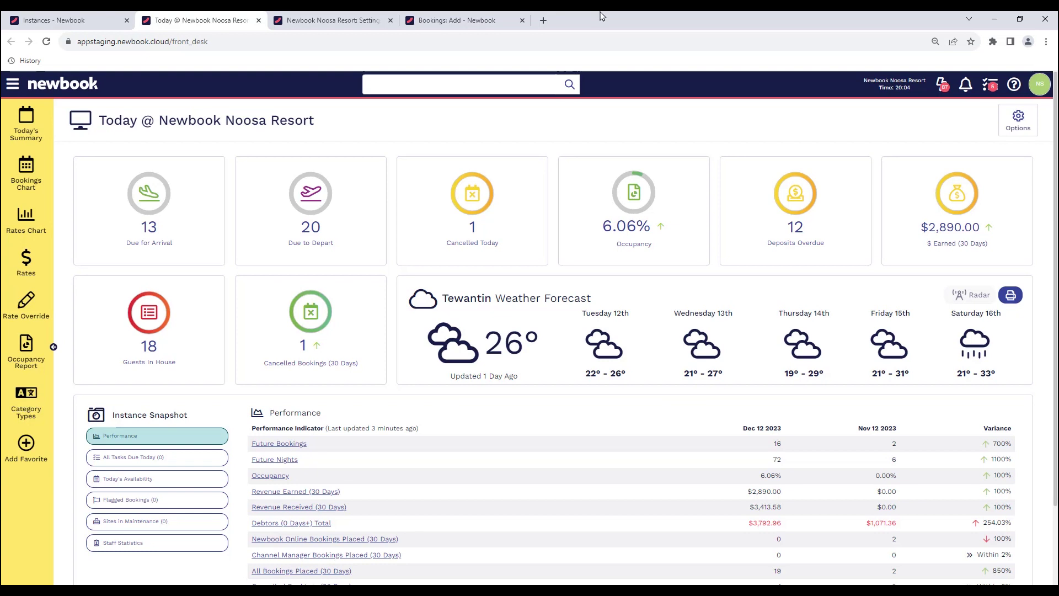
On the resort settings page, set Auto Debit Invoice to 2 Days After Due Date.
{"action": "left_click", "coordinate": [358, 20]}
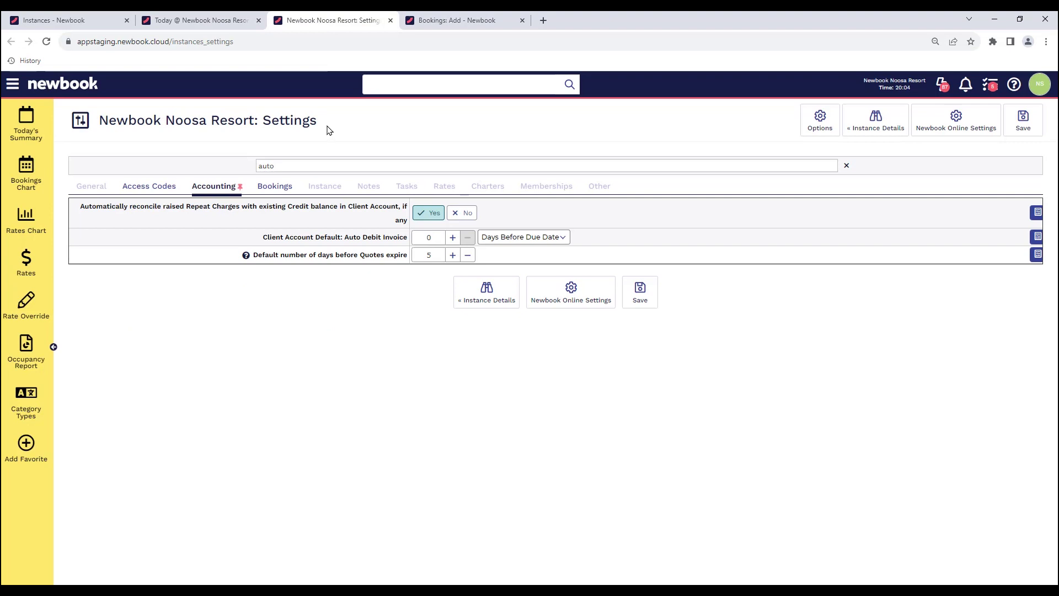
{"action": "left_click_drag", "start_coordinate": [329, 131], "coordinate": [261, 125]}
{"action": "left_click_drag", "start_coordinate": [257, 246], "coordinate": [379, 250]}
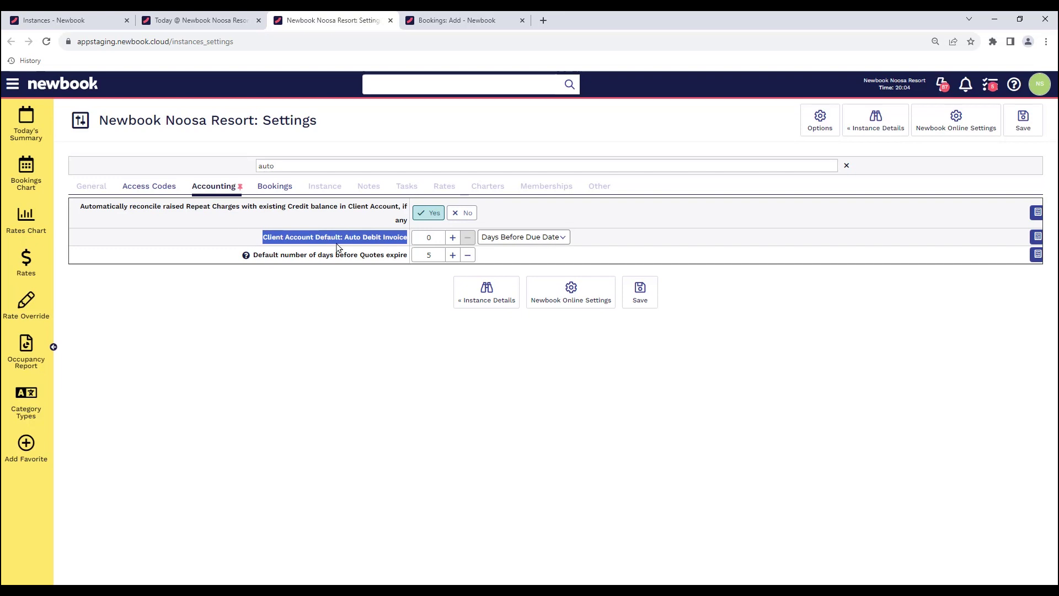
{"action": "left_click", "coordinate": [523, 237]}
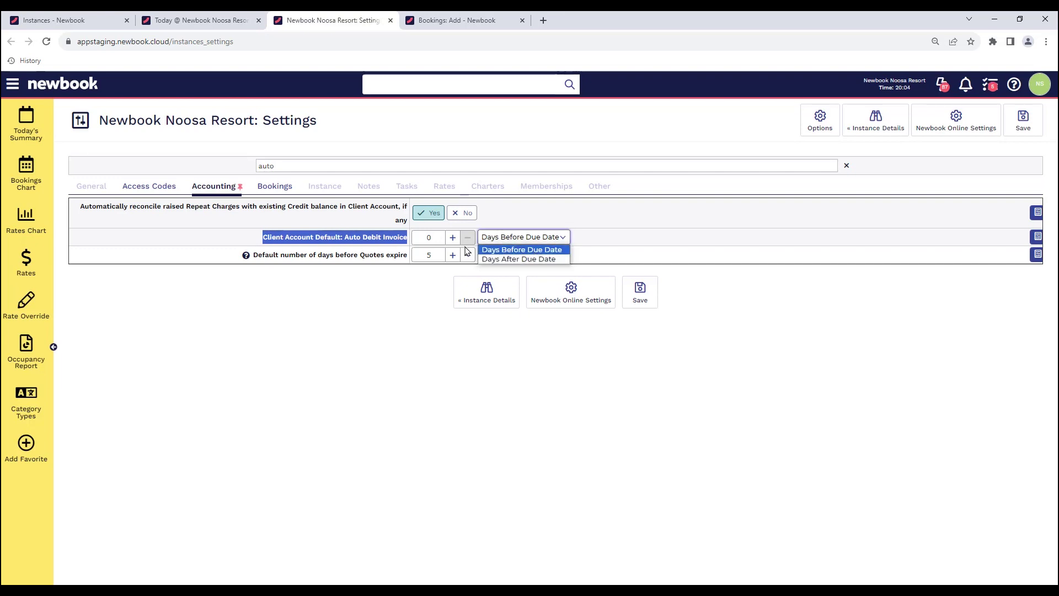
{"action": "left_click", "coordinate": [452, 237]}
{"action": "left_click", "coordinate": [452, 237]}
{"action": "left_click", "coordinate": [523, 237]}
{"action": "left_click", "coordinate": [518, 258]}
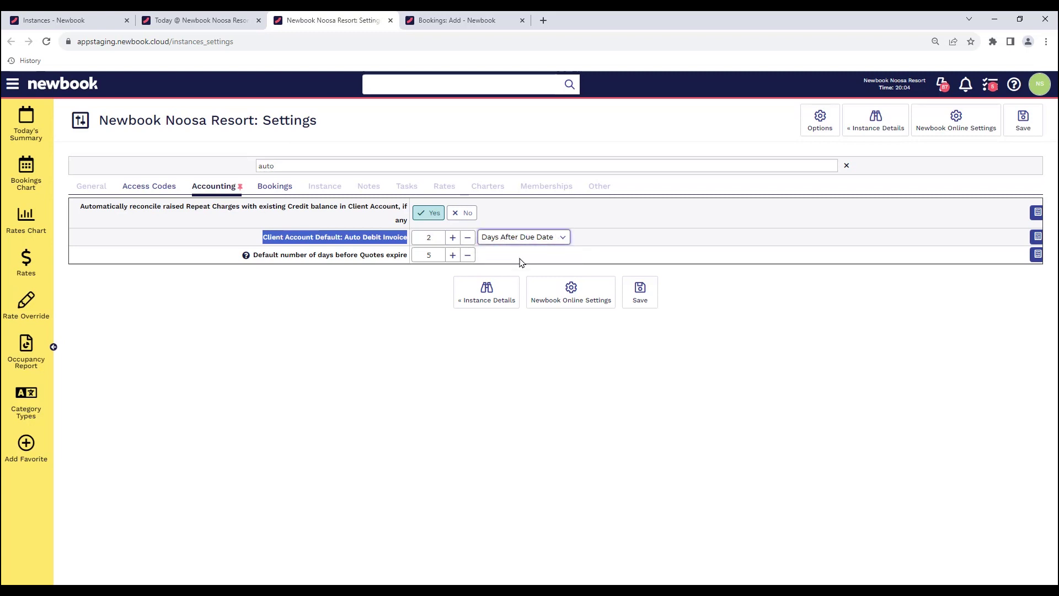
Clear the current term from the settings search box.
{"action": "left_click", "coordinate": [596, 251]}
{"action": "left_click_drag", "start_coordinate": [276, 165], "coordinate": [236, 164]}
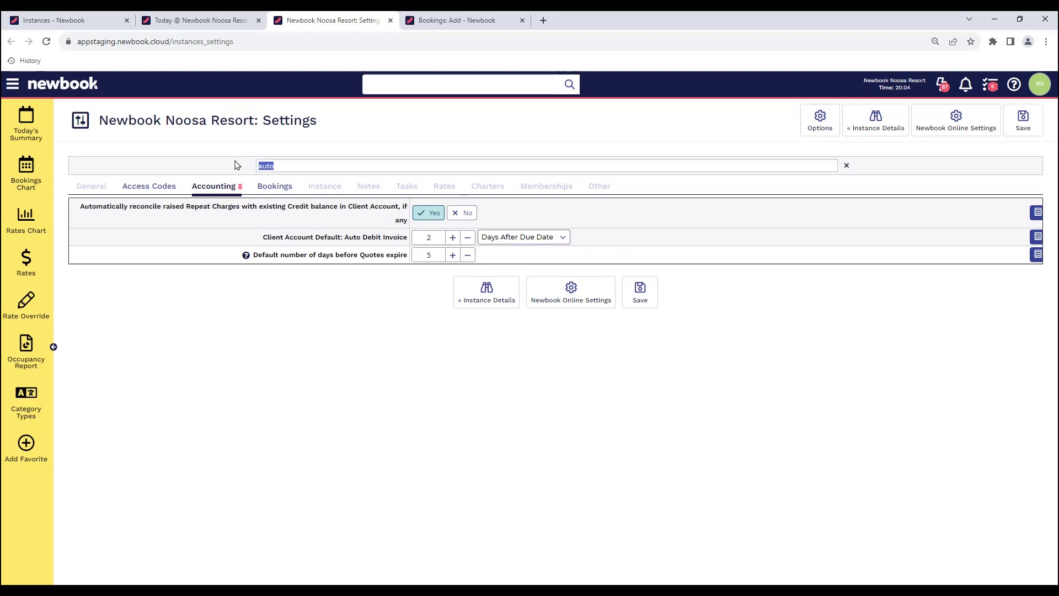
{"action": "key", "text": "BackSpace"}
Search for 'Days in Advance to Generate Repeat Charges' and change its value from 0 to 2.
{"action": "type", "text": "Days in Advance to Generate Repeat Charges"}
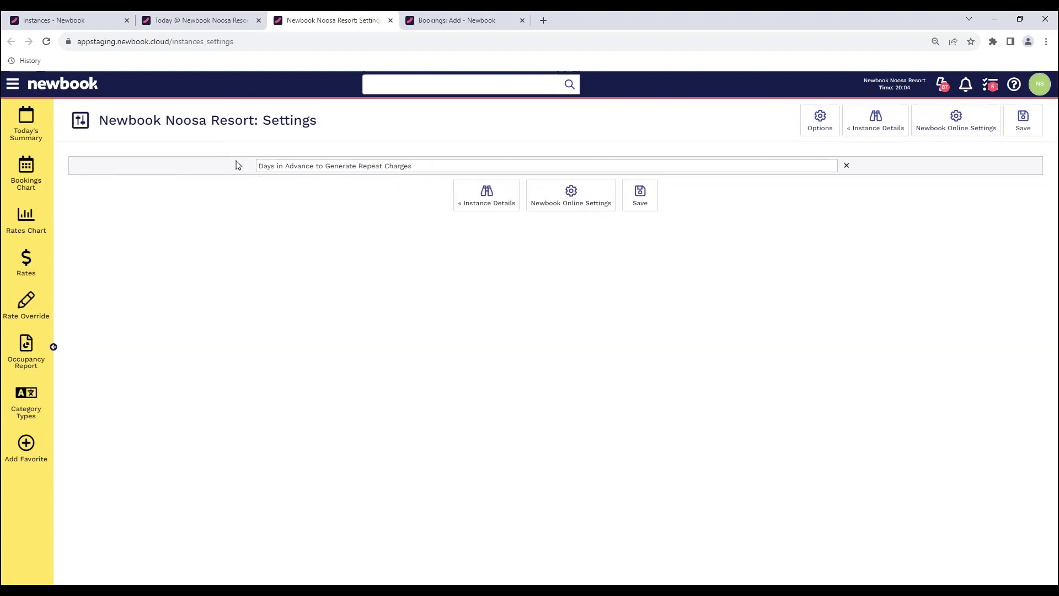
{"action": "left_click_drag", "start_coordinate": [251, 208], "coordinate": [409, 215]}
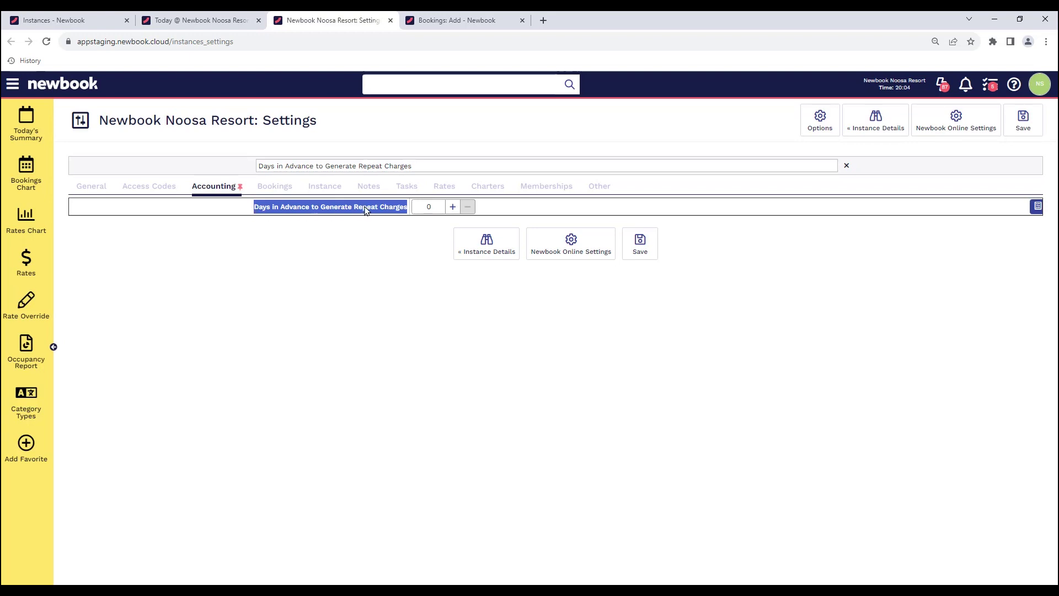
{"action": "double_click", "coordinate": [442, 208]}
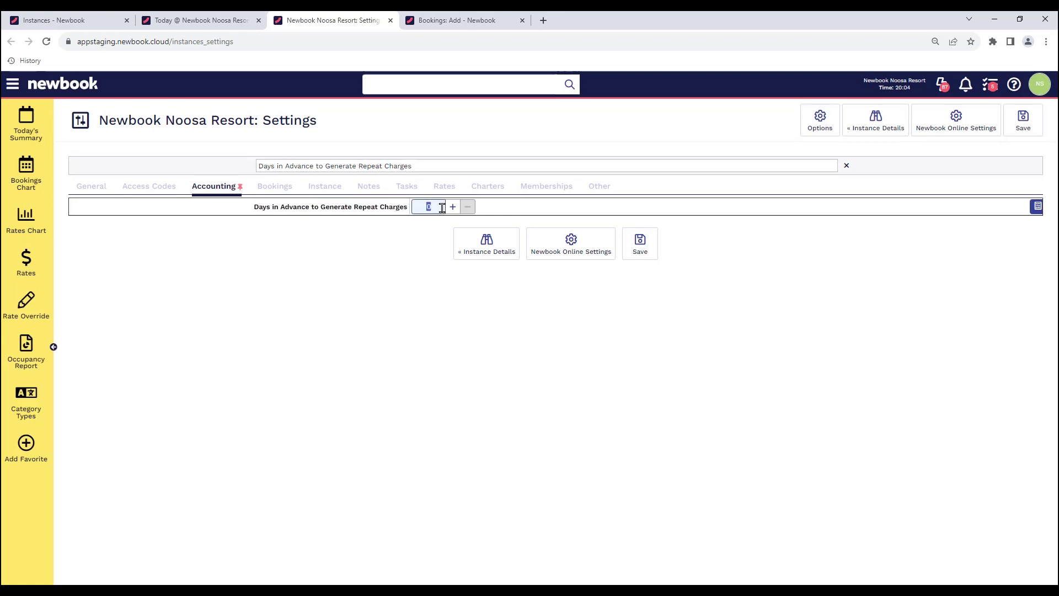
{"action": "type", "text": "2"}
{"action": "left_click", "coordinate": [432, 252]}
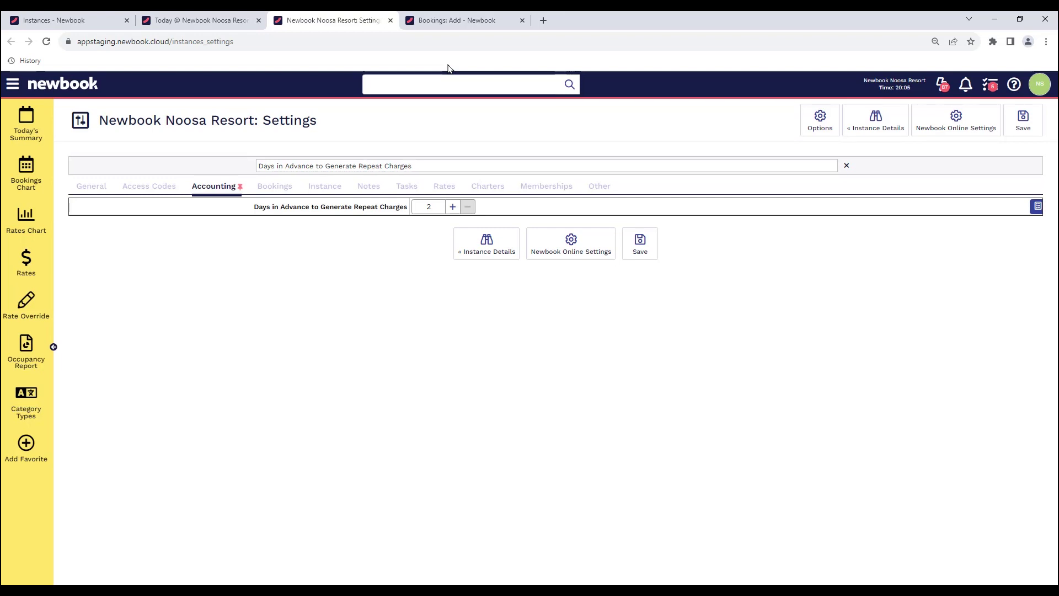
In booking #42's primary guest, add and save a credit card authorisation.
{"action": "left_click", "coordinate": [453, 21]}
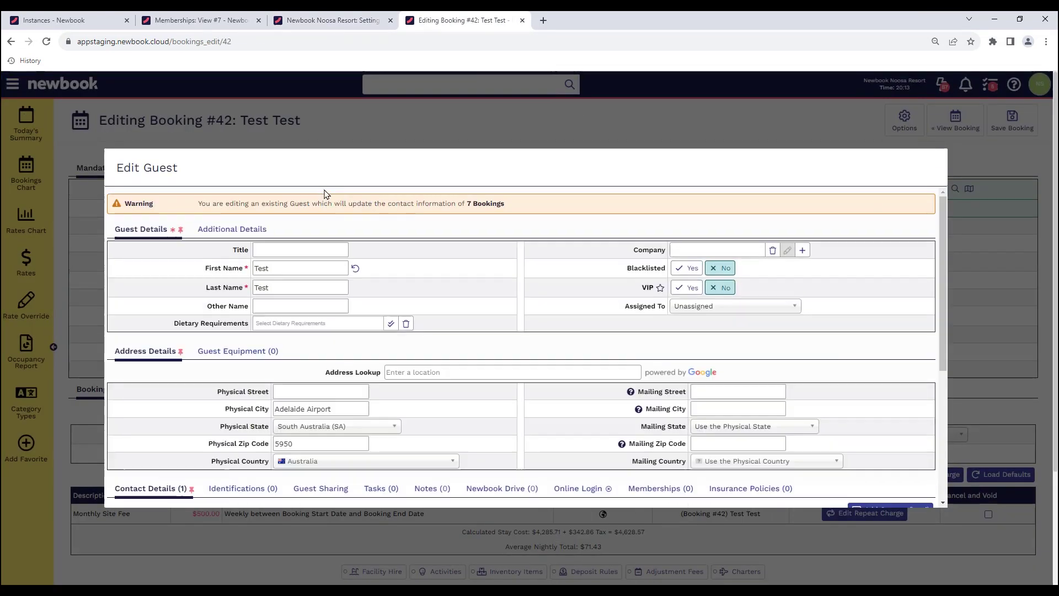
{"action": "scroll", "coordinate": [291, 252], "scroll_direction": "down", "scroll_amount": 5}
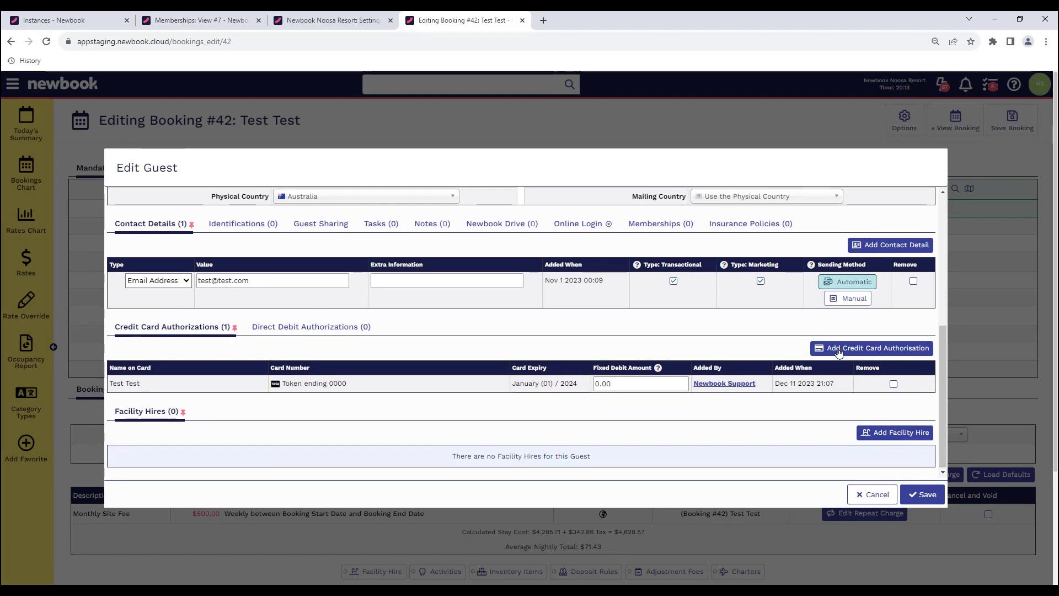
{"action": "left_click", "coordinate": [878, 350]}
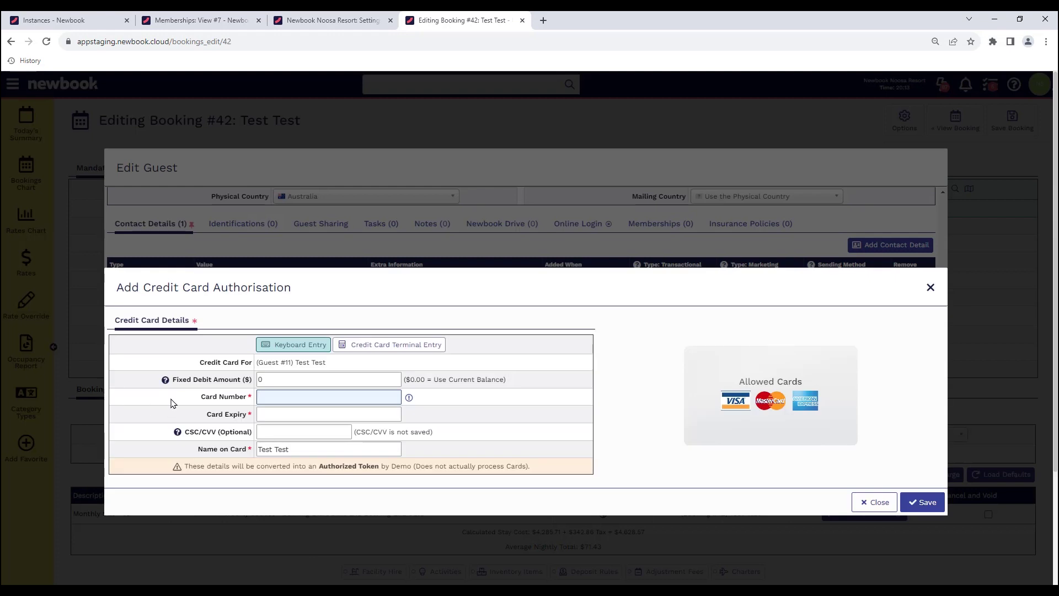
{"action": "left_click_drag", "start_coordinate": [171, 402], "coordinate": [246, 449]}
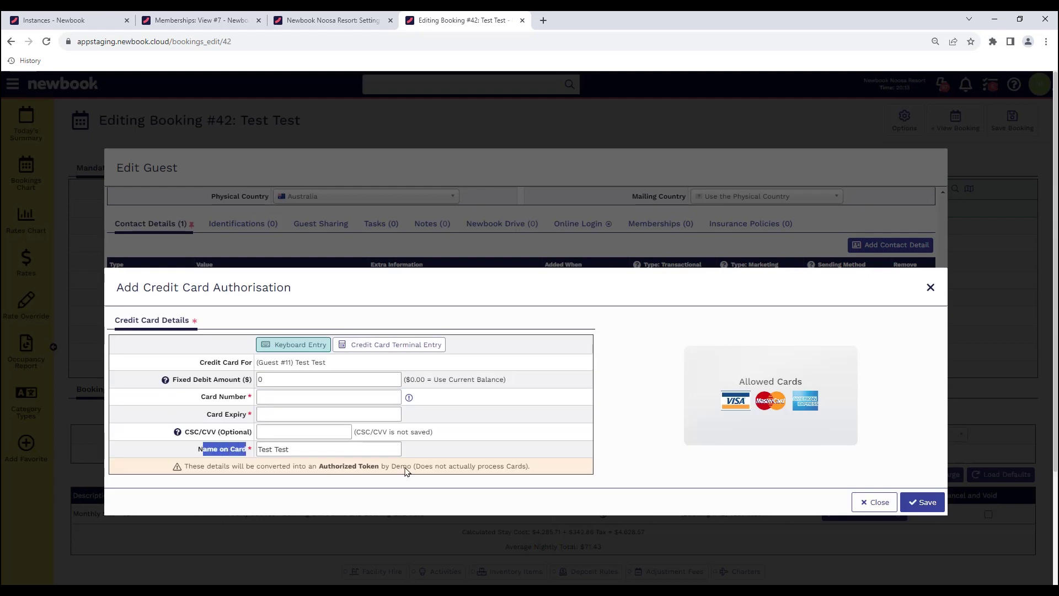
{"action": "left_click", "coordinate": [928, 500]}
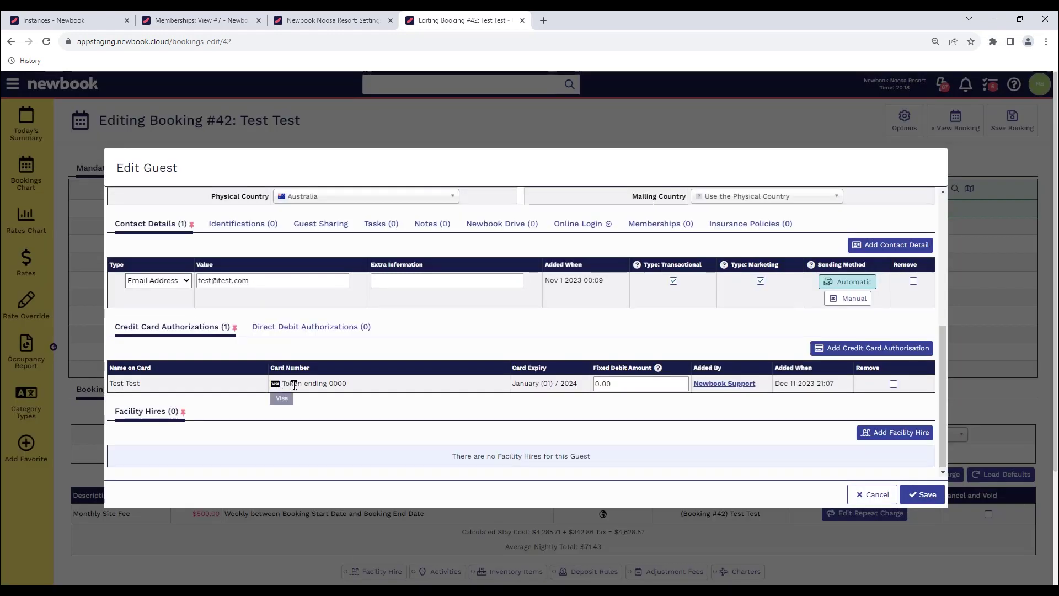
Check the saved card token and save the guest's details.
{"action": "left_click_drag", "start_coordinate": [280, 383], "coordinate": [389, 386]}
{"action": "left_click", "coordinate": [388, 386]}
{"action": "left_click", "coordinate": [922, 494]}
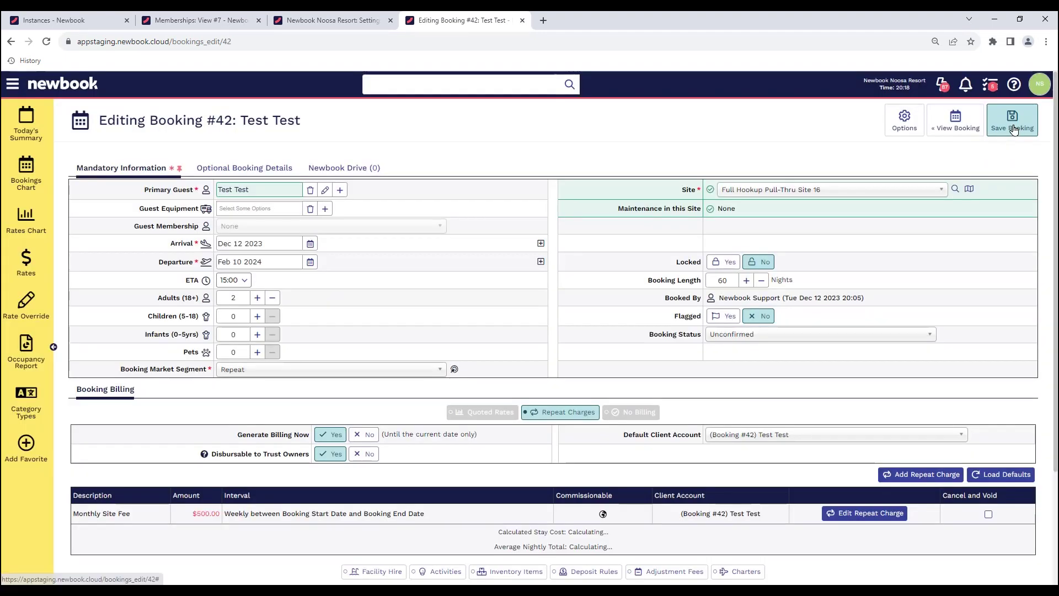
{"action": "left_click", "coordinate": [1002, 115]}
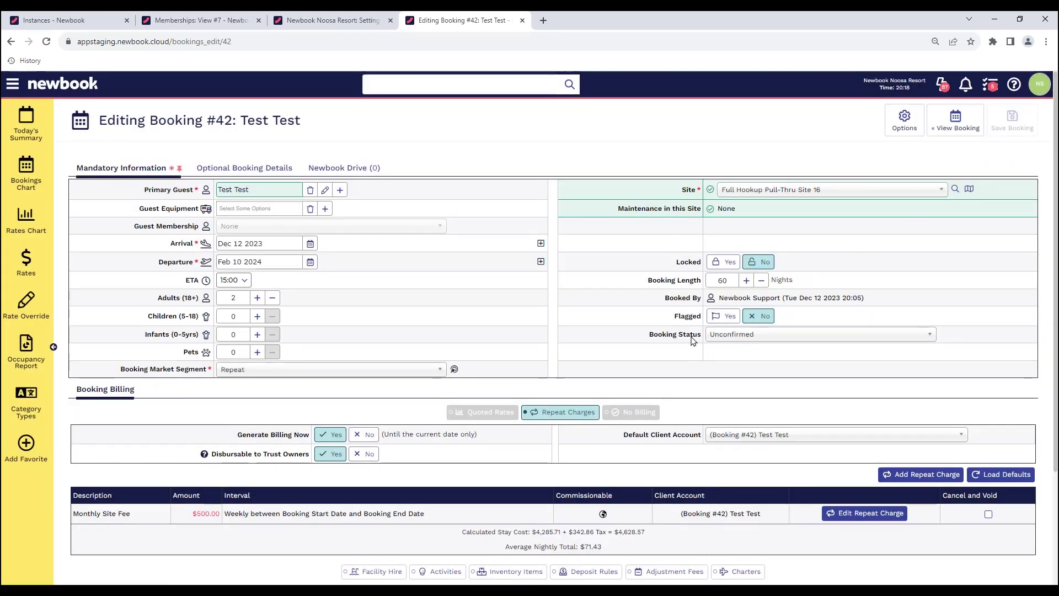
{"action": "scroll", "coordinate": [441, 413], "scroll_direction": "down", "scroll_amount": 3}
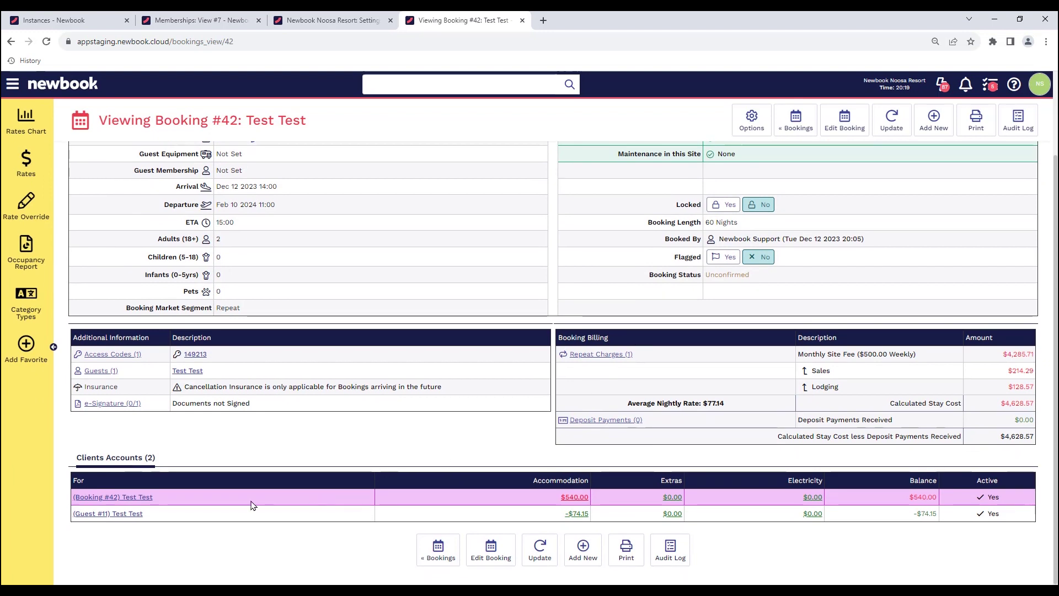
{"action": "left_click", "coordinate": [88, 498]}
{"action": "left_click_drag", "start_coordinate": [104, 120], "coordinate": [586, 147]}
{"action": "left_click", "coordinate": [965, 120]}
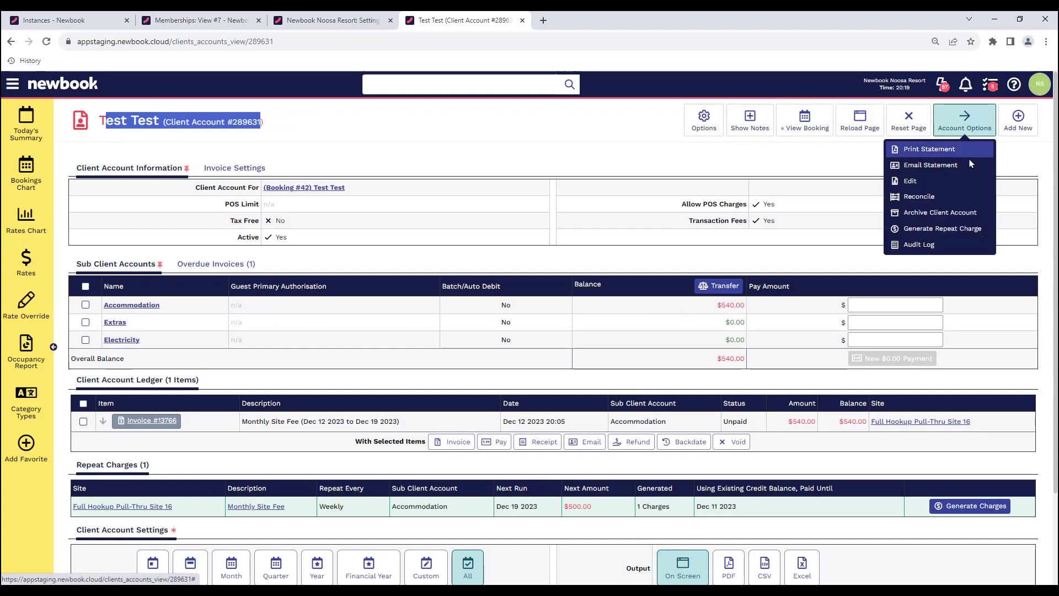
{"action": "left_click", "coordinate": [971, 187]}
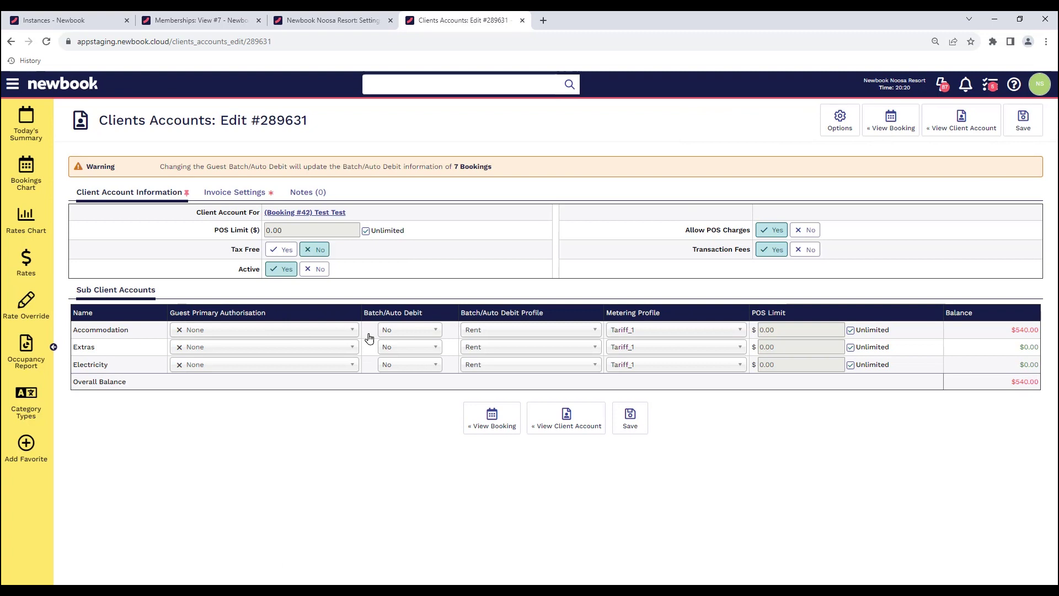
{"action": "left_click", "coordinate": [333, 330]}
{"action": "left_click", "coordinate": [322, 373]}
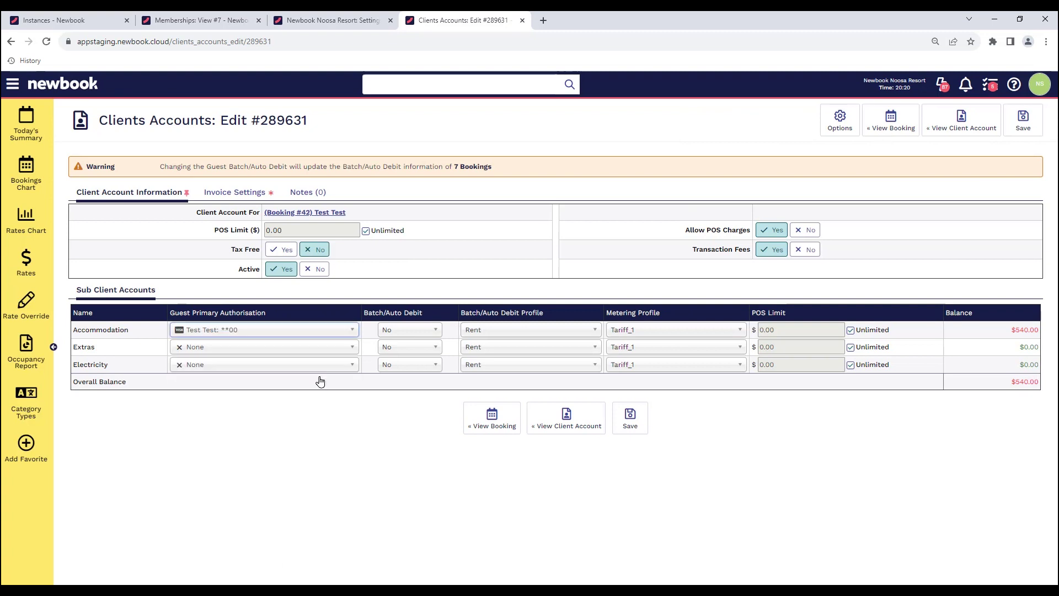
{"action": "left_click", "coordinate": [431, 330]}
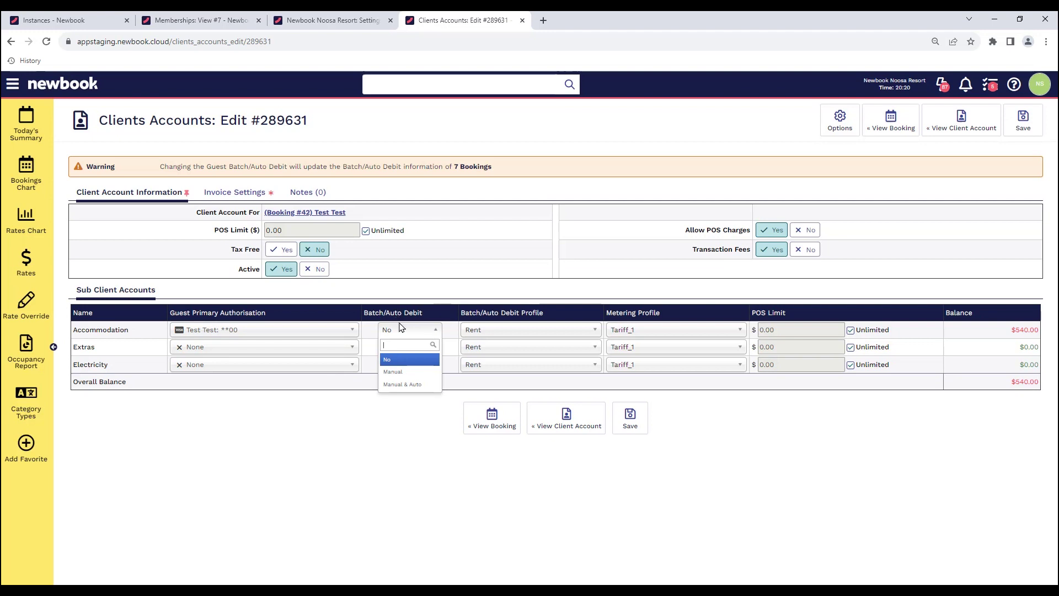
{"action": "left_click", "coordinate": [402, 386]}
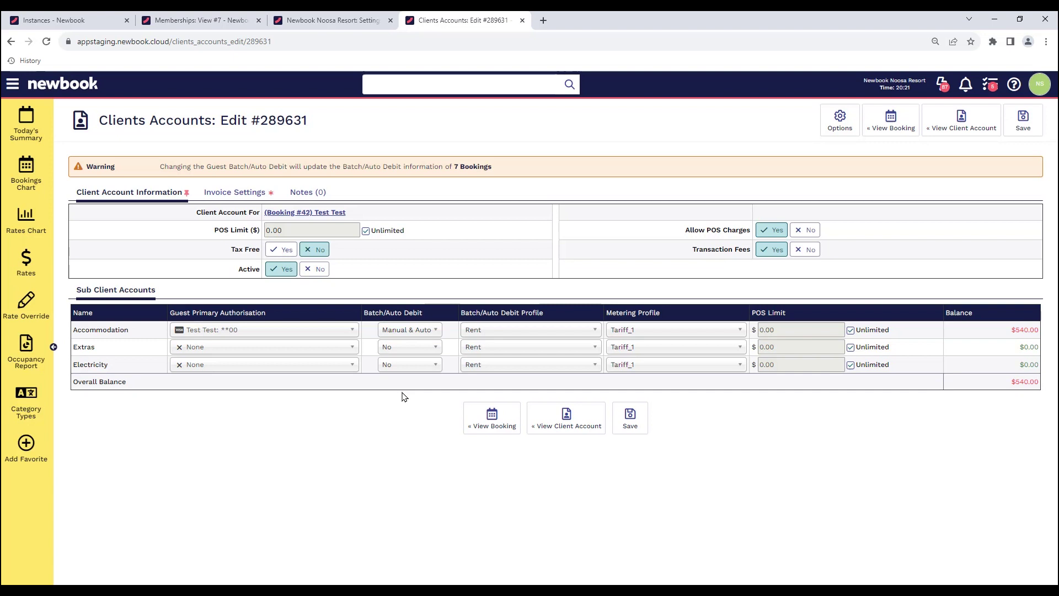
{"action": "left_click_drag", "start_coordinate": [95, 346], "coordinate": [76, 364]}
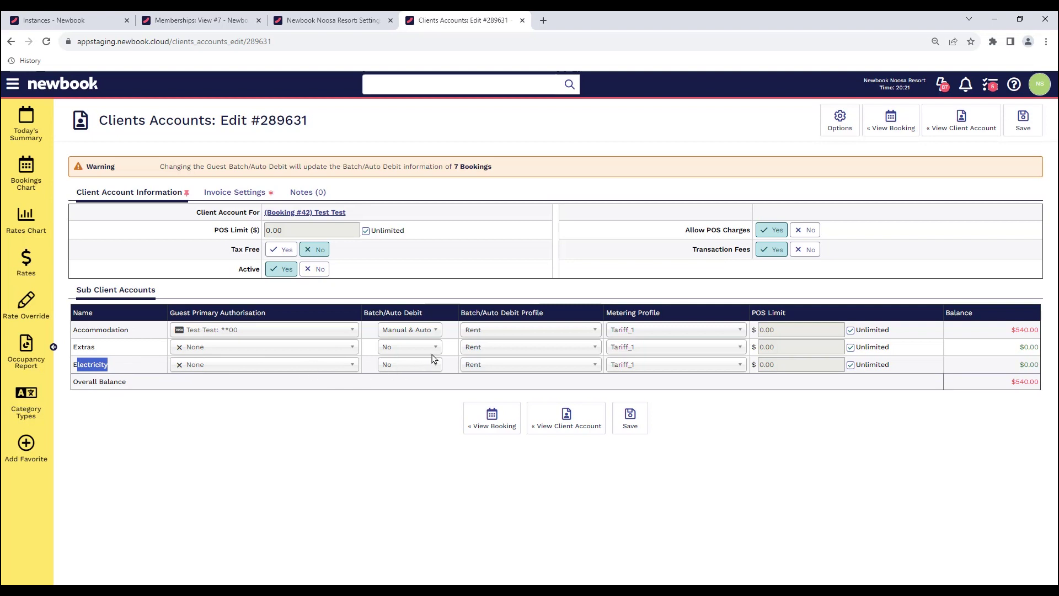
{"action": "left_click", "coordinate": [121, 351]}
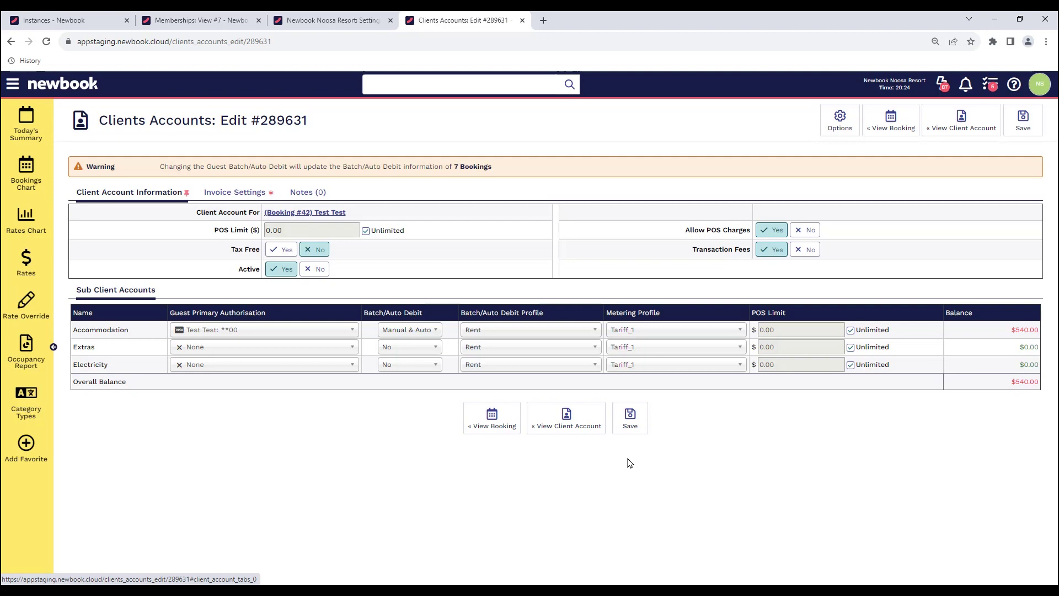
Review the invoice reminder and Auto Debit Invoice settings, leaving both at Days Before Due Date.
{"action": "left_click", "coordinate": [245, 194]}
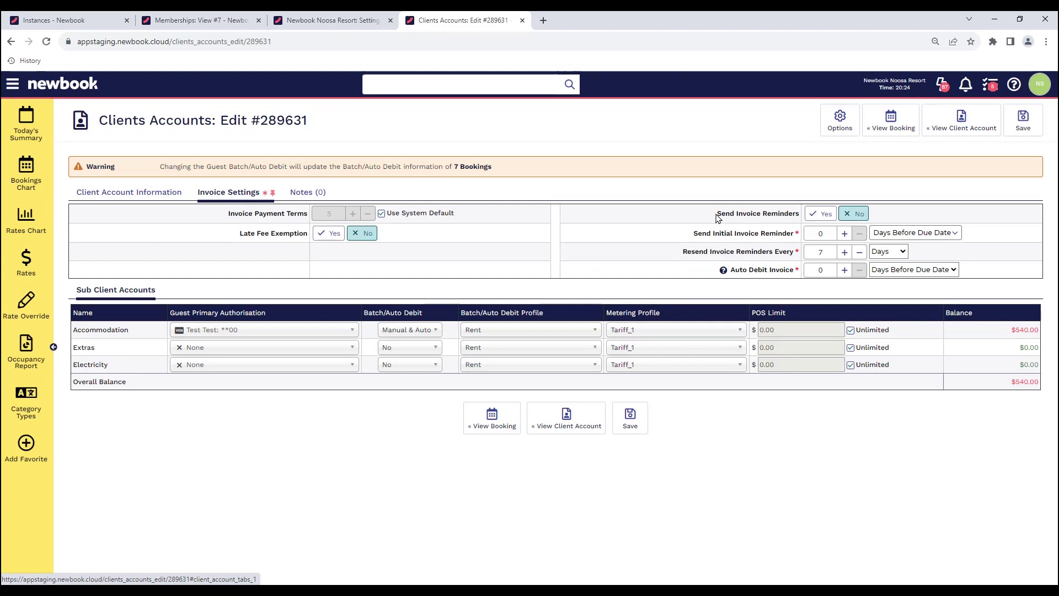
{"action": "left_click_drag", "start_coordinate": [716, 215], "coordinate": [847, 222]}
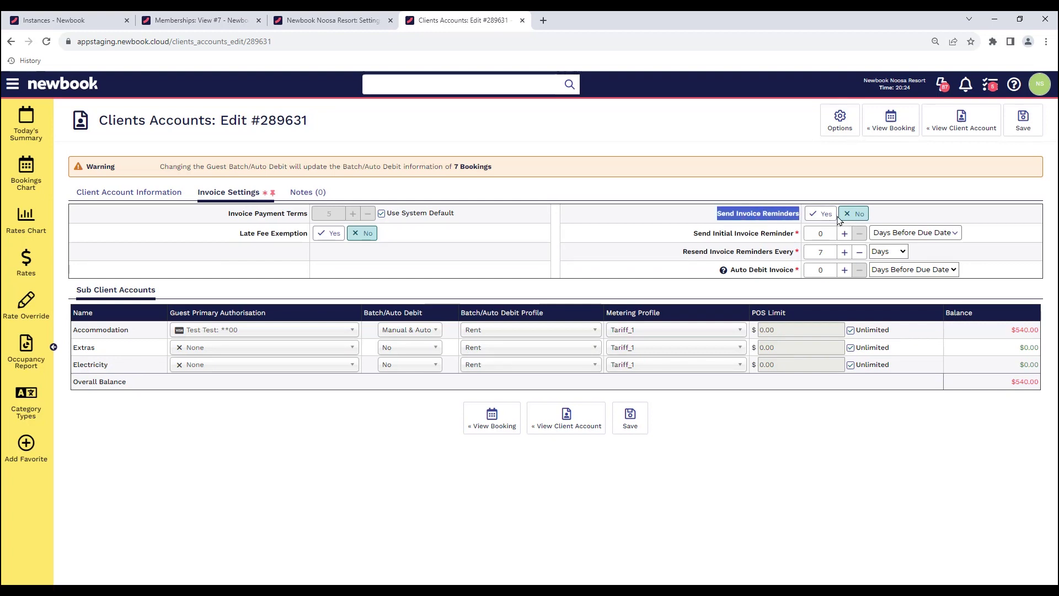
{"action": "left_click_drag", "start_coordinate": [694, 234], "coordinate": [799, 237]}
{"action": "left_click", "coordinate": [799, 237]}
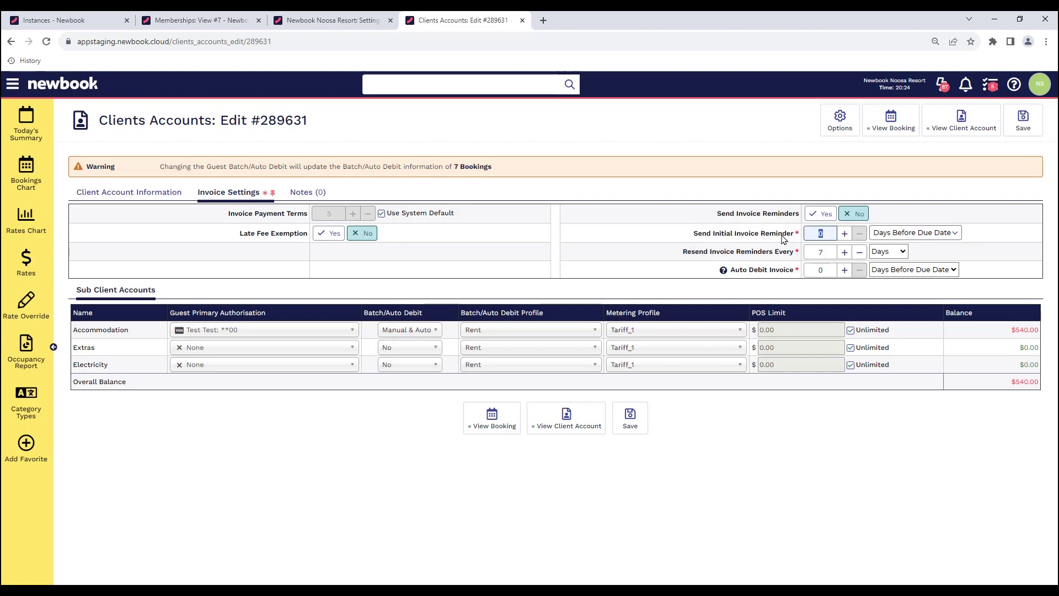
{"action": "left_click", "coordinate": [899, 235]}
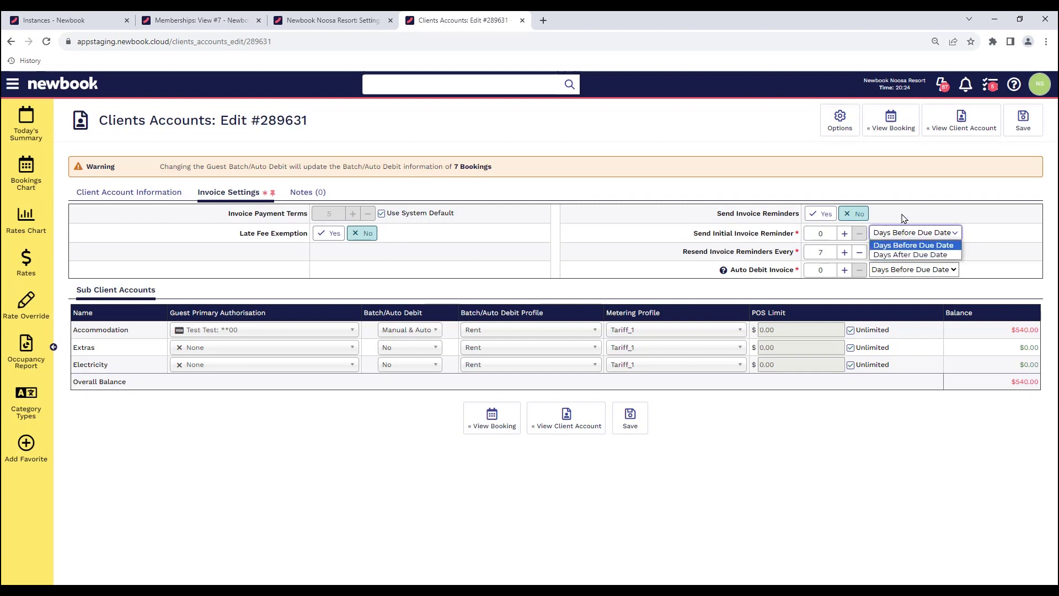
{"action": "left_click", "coordinate": [904, 218]}
{"action": "left_click_drag", "start_coordinate": [679, 252], "coordinate": [793, 252]}
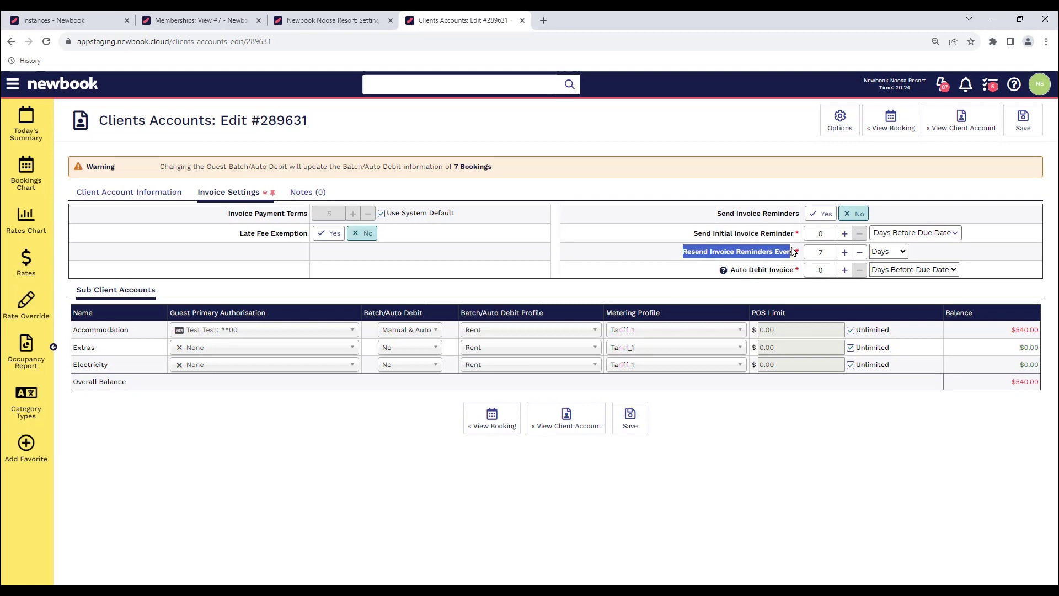
{"action": "left_click_drag", "start_coordinate": [793, 274], "coordinate": [738, 273]}
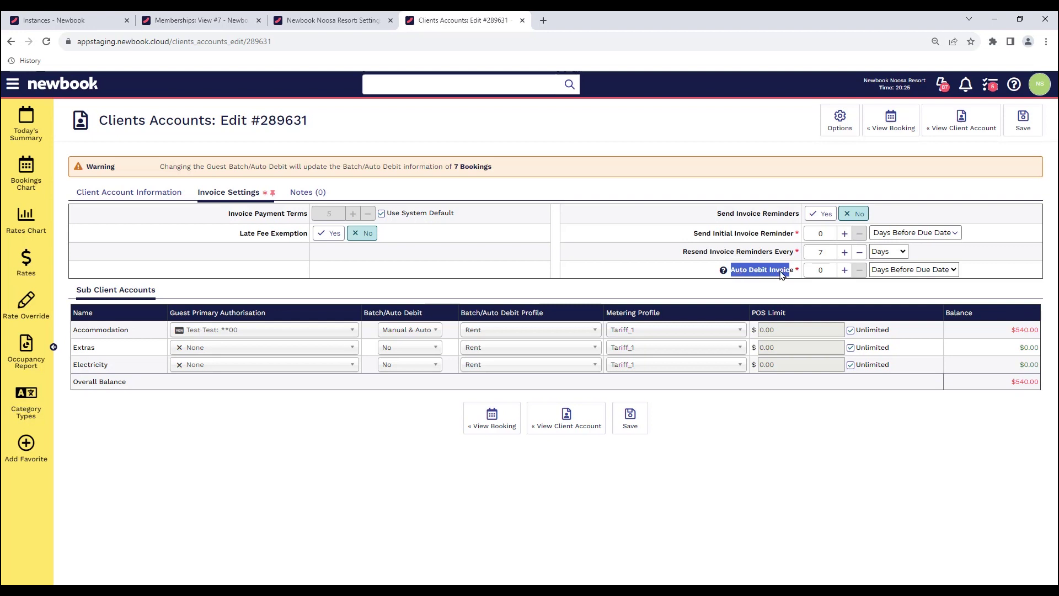
{"action": "left_click", "coordinate": [899, 270]}
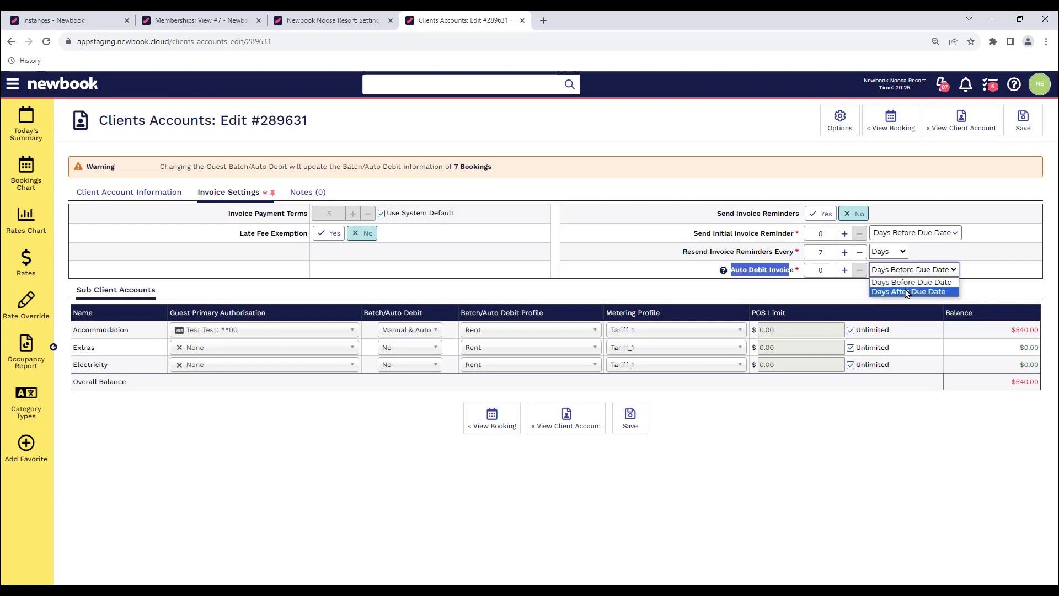
{"action": "left_click", "coordinate": [979, 284]}
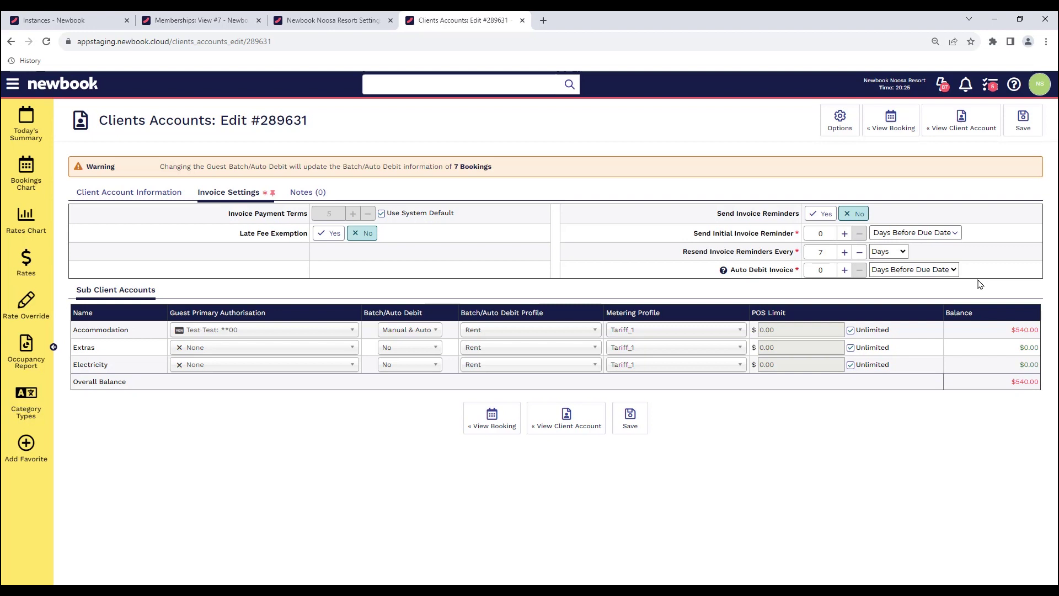
Set Late Fee Exemption to Yes in the account's invoice settings.
{"action": "left_click_drag", "start_coordinate": [237, 234], "coordinate": [308, 234]}
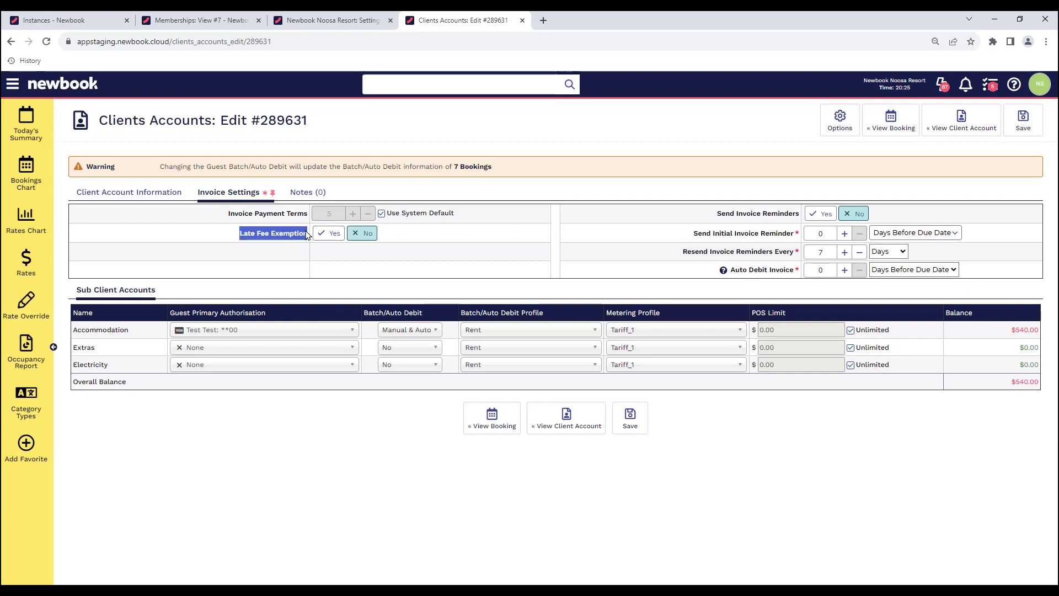
{"action": "left_click", "coordinate": [302, 255]}
{"action": "left_click", "coordinate": [331, 236]}
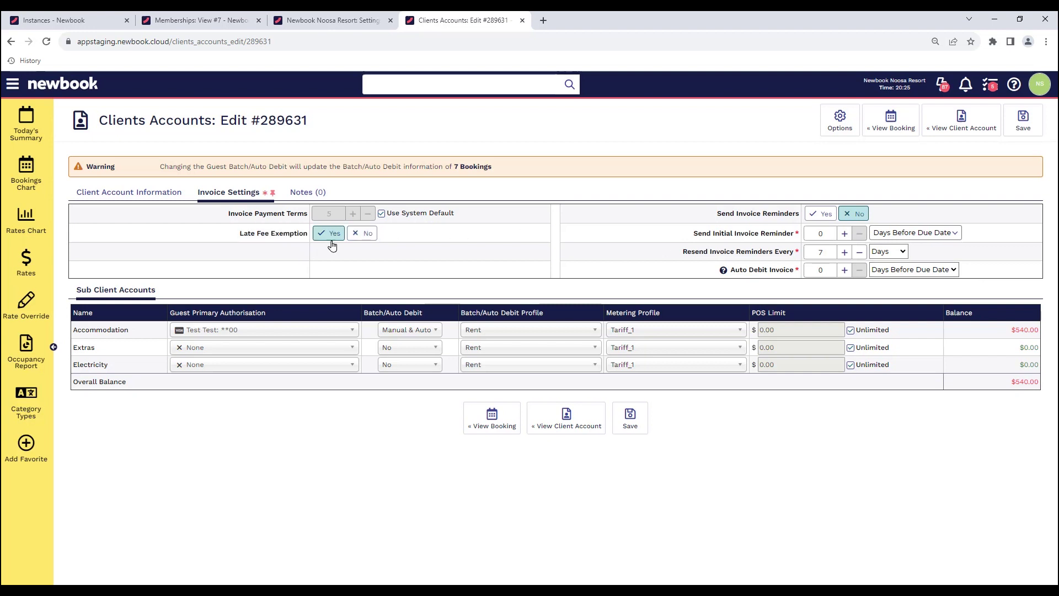
{"action": "left_click_drag", "start_coordinate": [239, 234], "coordinate": [300, 241]}
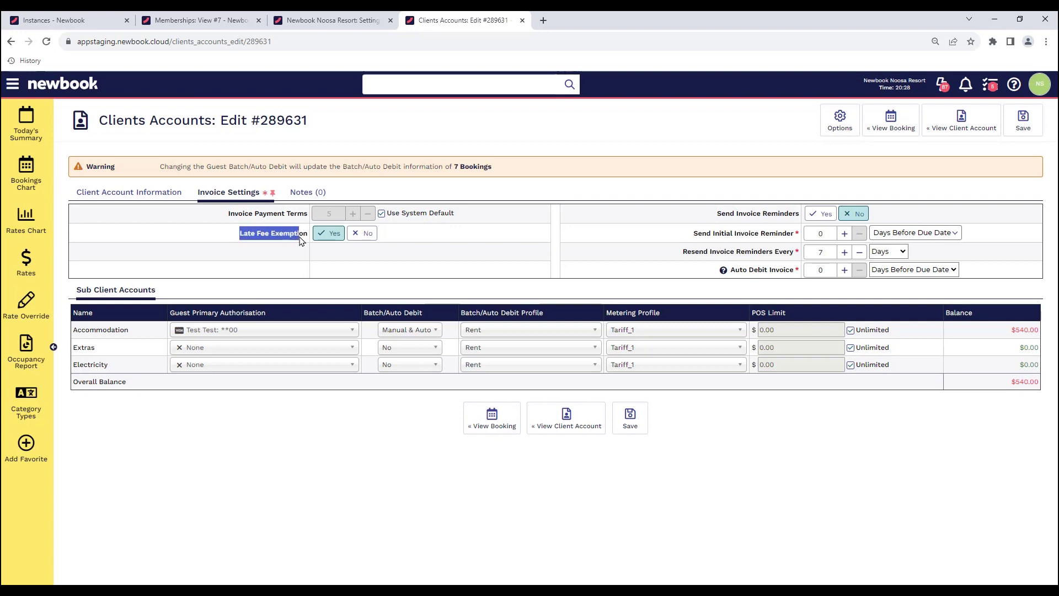
{"action": "left_click_drag", "start_coordinate": [715, 213], "coordinate": [800, 226]}
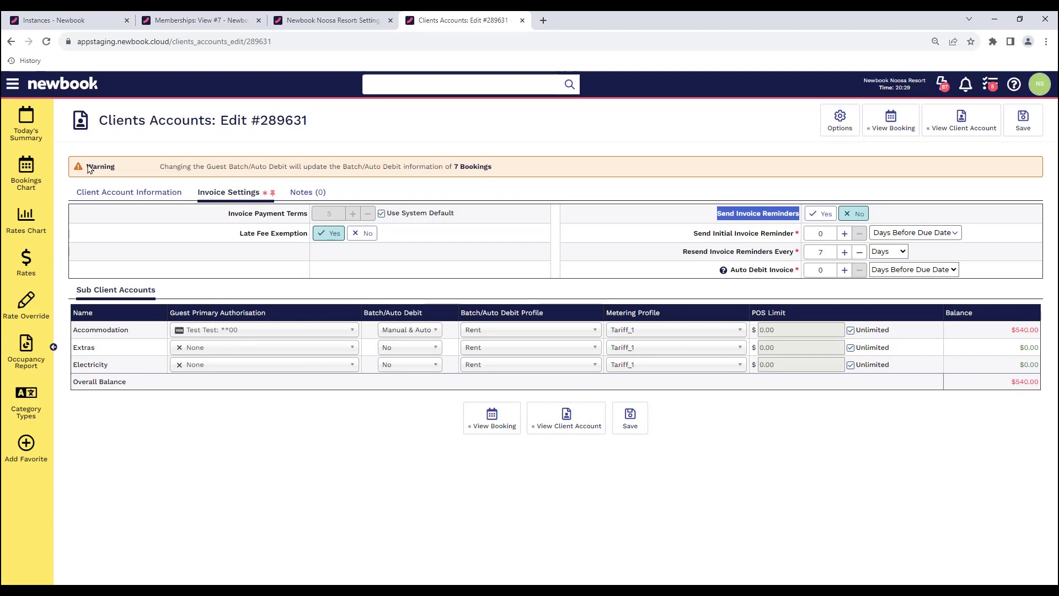
{"action": "left_click", "coordinate": [9, 87]}
{"action": "type", "text": "credit"}
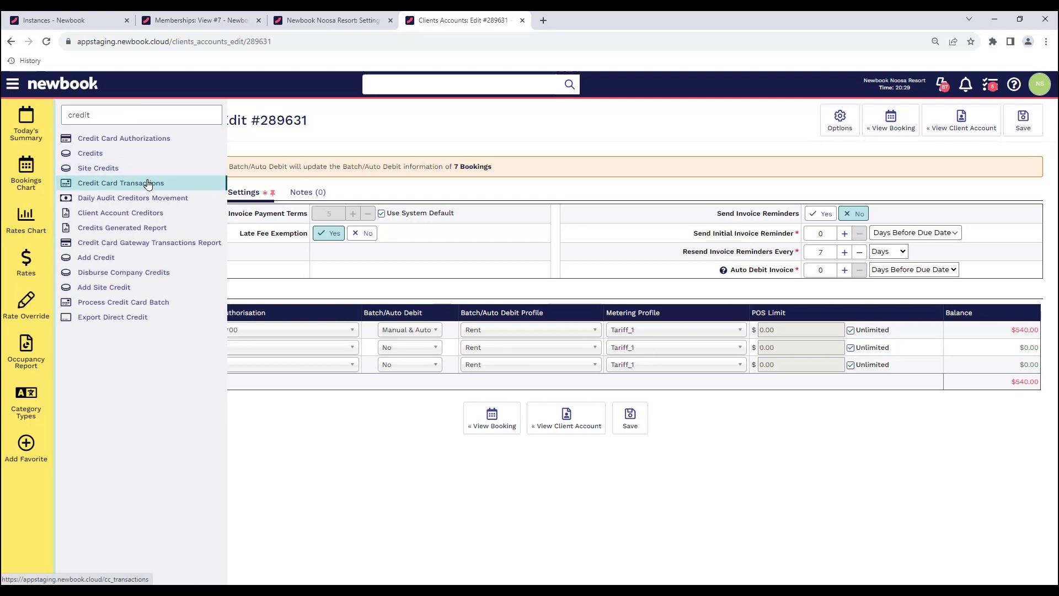
{"action": "left_click_drag", "start_coordinate": [124, 115], "coordinate": [54, 114]}
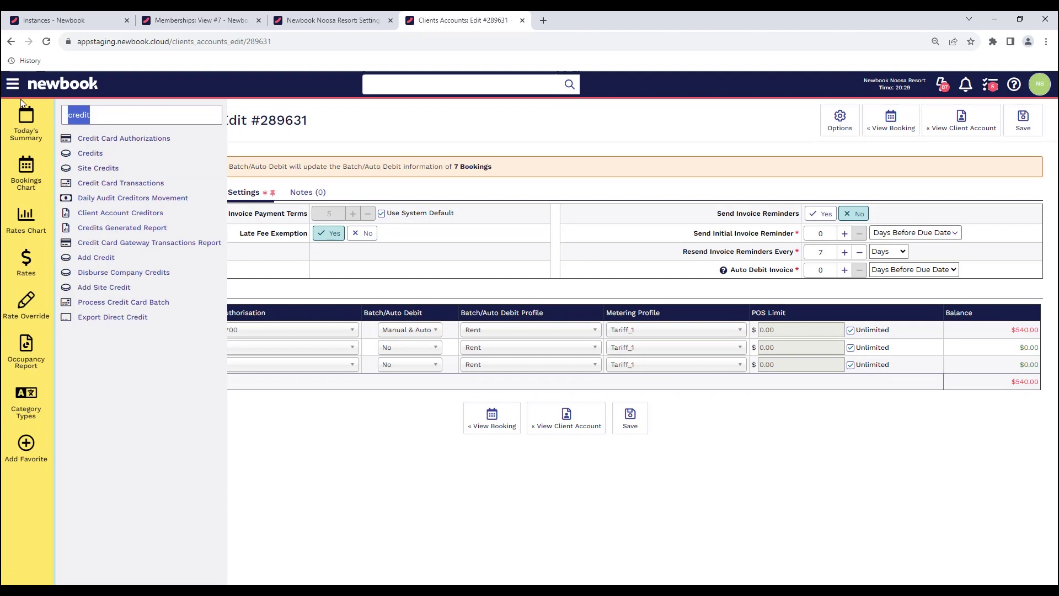
{"action": "type", "text": "dire"}
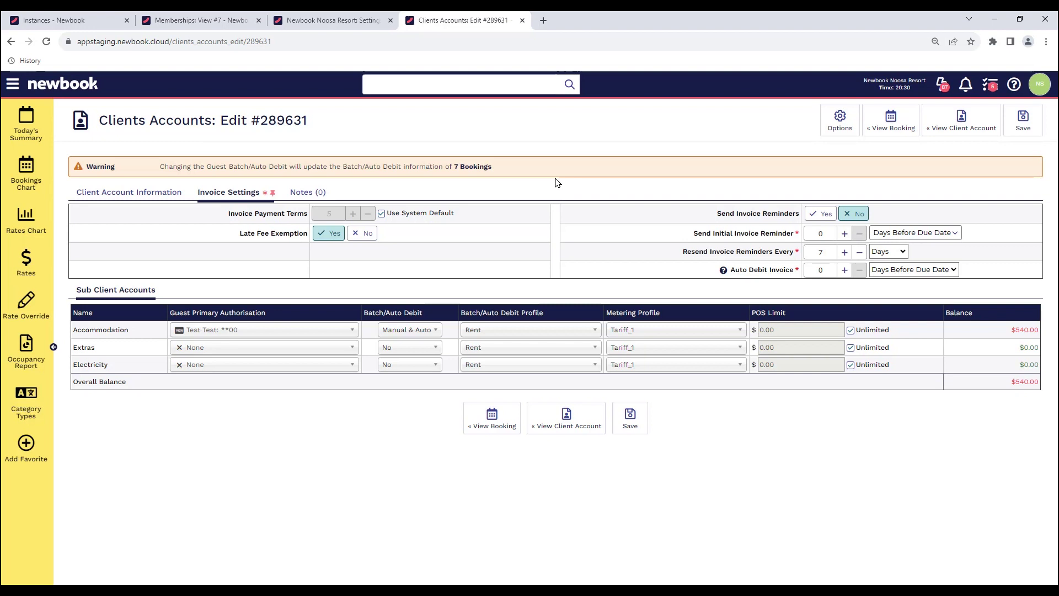
Open the Knowledge Base help panel and place the cursor in its search field.
{"action": "left_click", "coordinate": [1016, 86]}
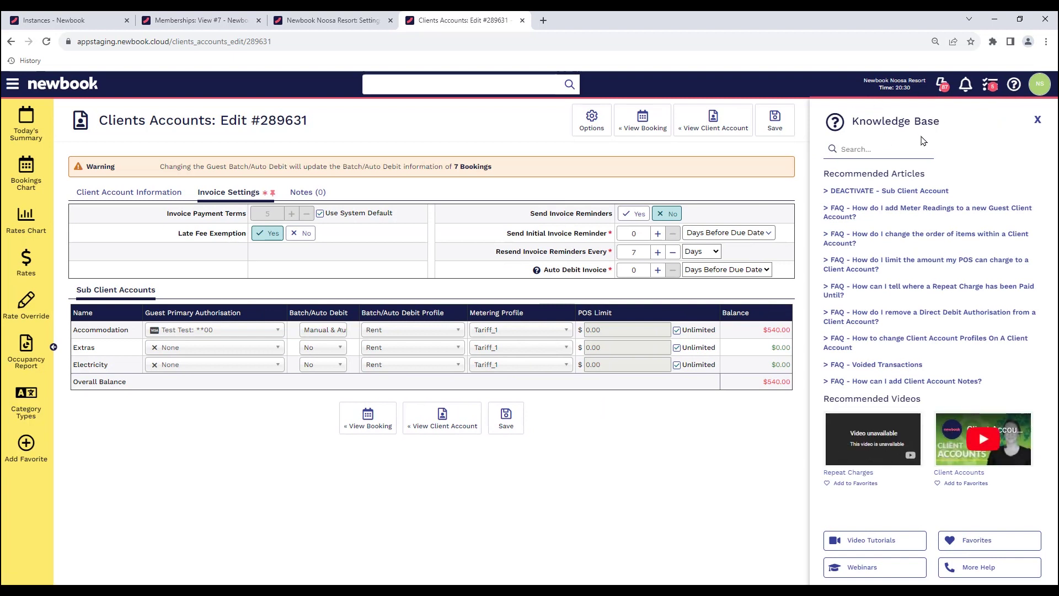
{"action": "left_click_drag", "start_coordinate": [928, 175], "coordinate": [823, 180]}
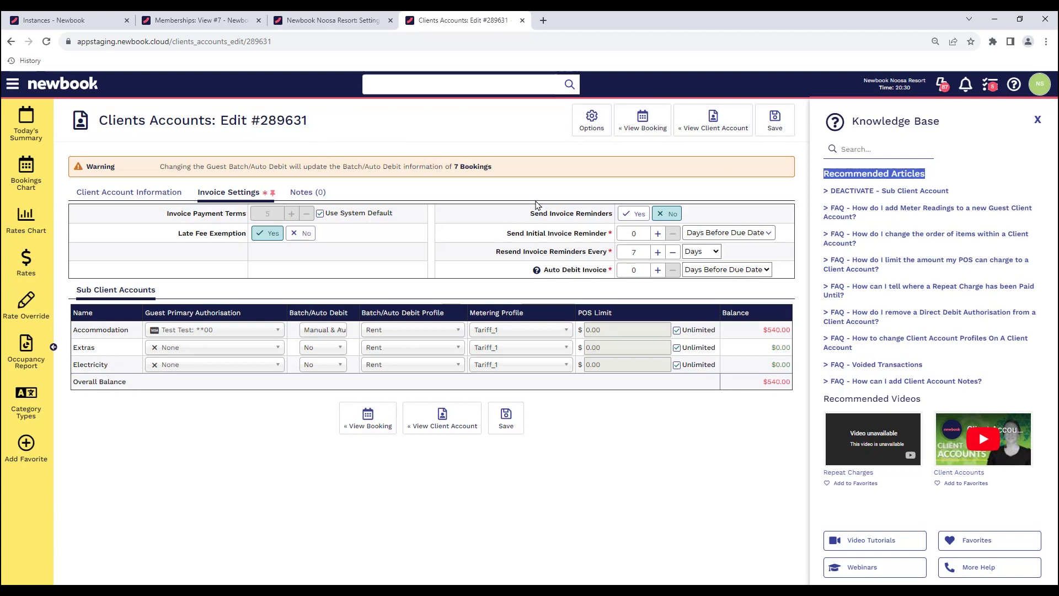
{"action": "left_click", "coordinate": [858, 146]}
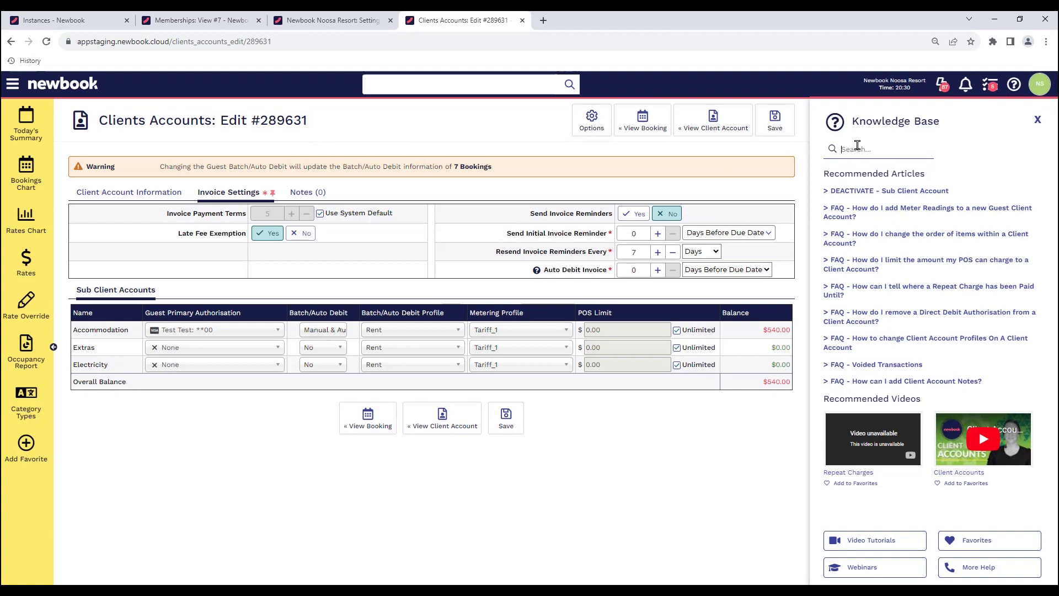